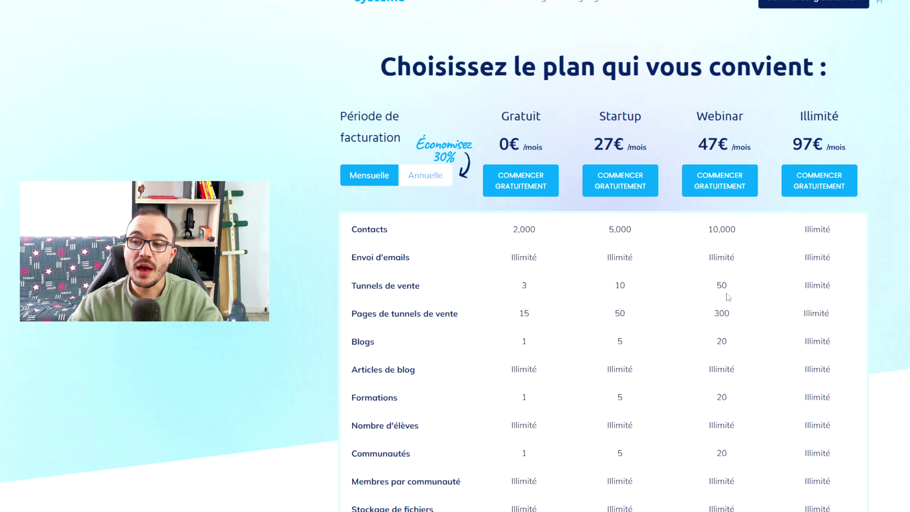
- Examine the plan comparison table, from contacts and sales funnels to email campaigns and payment integrations
{"action": "scroll", "coordinate": [727, 293], "scroll_direction": "down", "scroll_amount": 8}
{"action": "scroll", "coordinate": [727, 294], "scroll_direction": "down", "scroll_amount": 5}
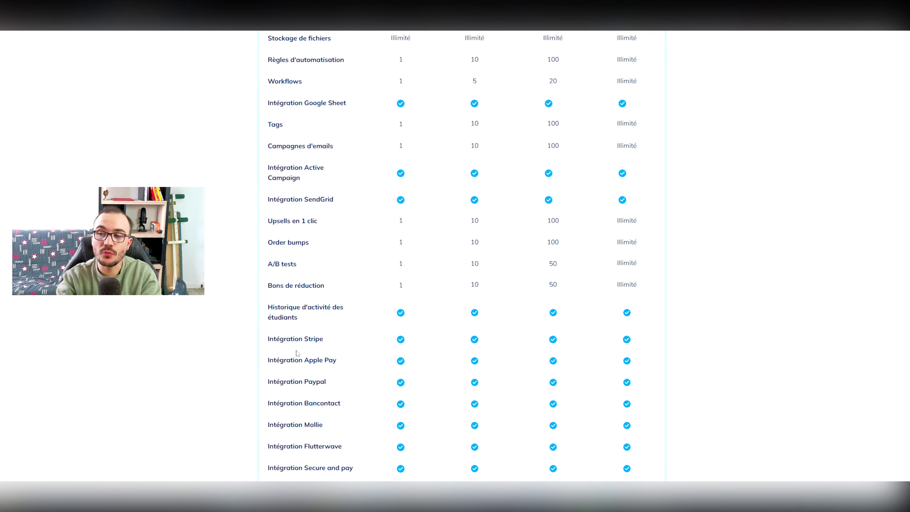
{"action": "scroll", "coordinate": [534, 251], "scroll_direction": "up", "scroll_amount": 10}
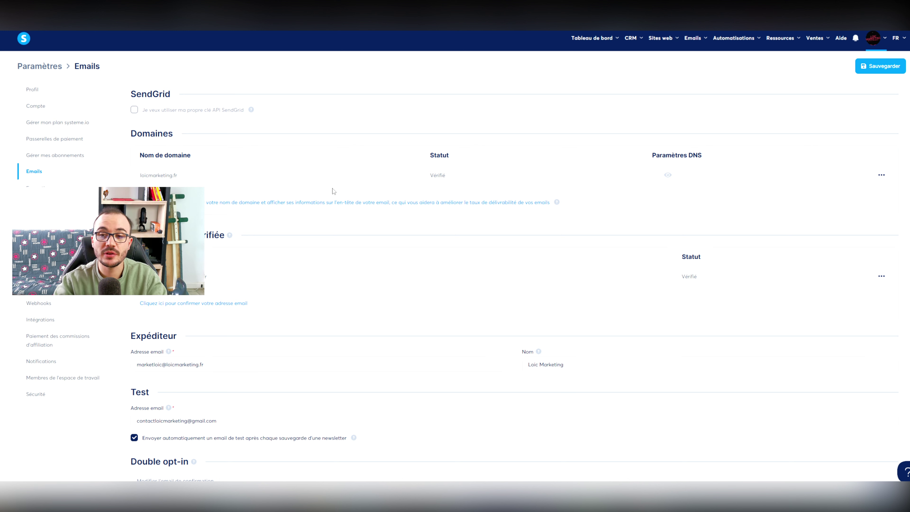
- Open the existing domain's row options in the Systeme.io email settings and review the domain extension prices on OVHcloud
{"action": "left_click", "coordinate": [880, 179]}
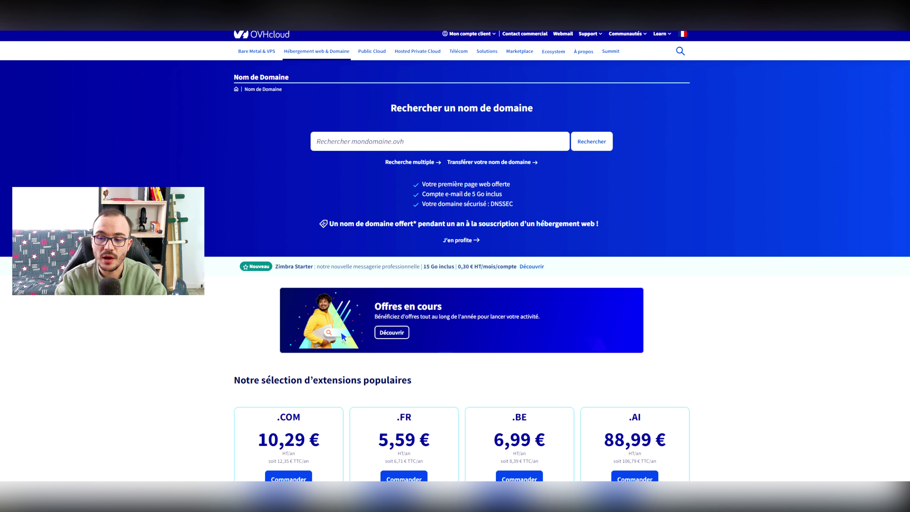
{"action": "scroll", "coordinate": [407, 282], "scroll_direction": "down", "scroll_amount": 6}
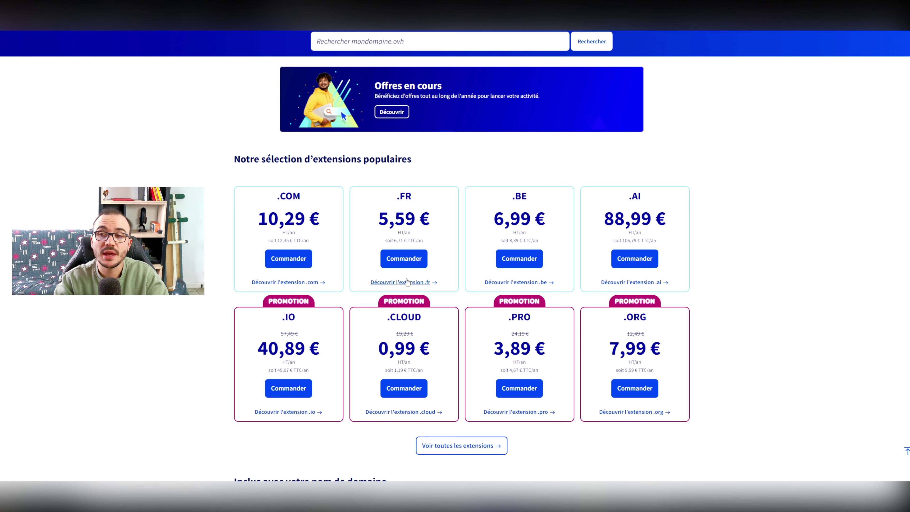
{"action": "scroll", "coordinate": [401, 114], "scroll_direction": "up", "scroll_amount": 6}
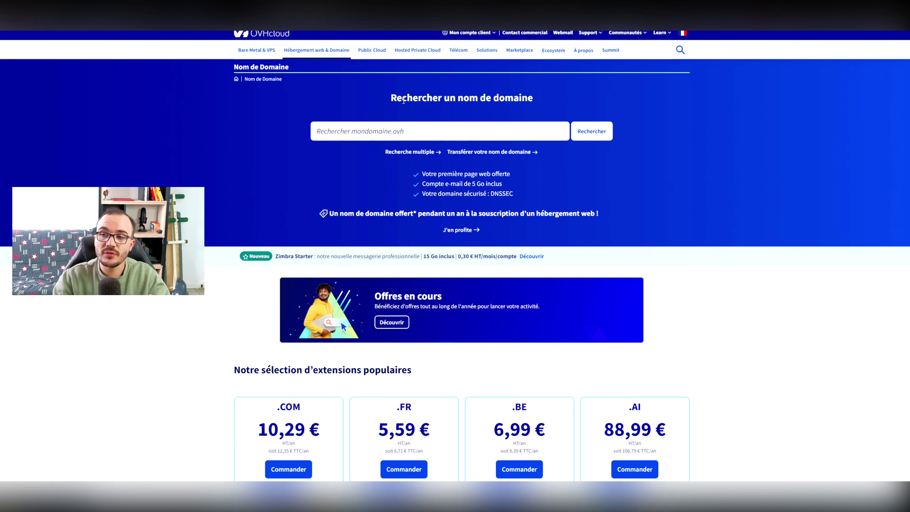
- Search OVHcloud's domain name finder for "loic marketing .fr"
{"action": "left_click", "coordinate": [394, 146]}
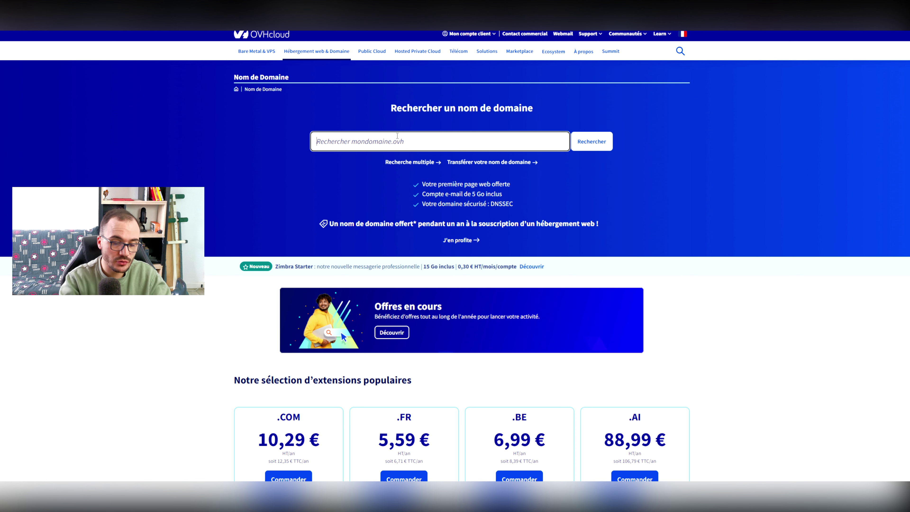
{"action": "type", "text": "lo"}
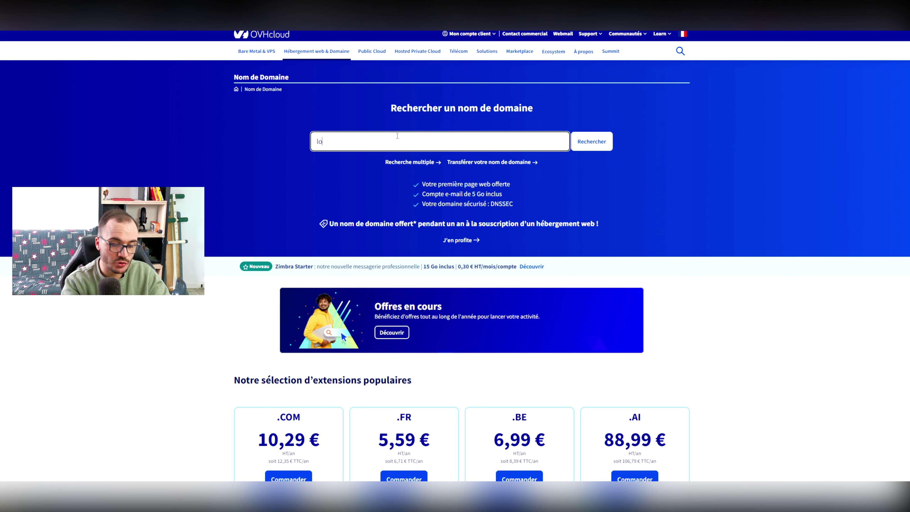
{"action": "type", "text": "ic marketing"}
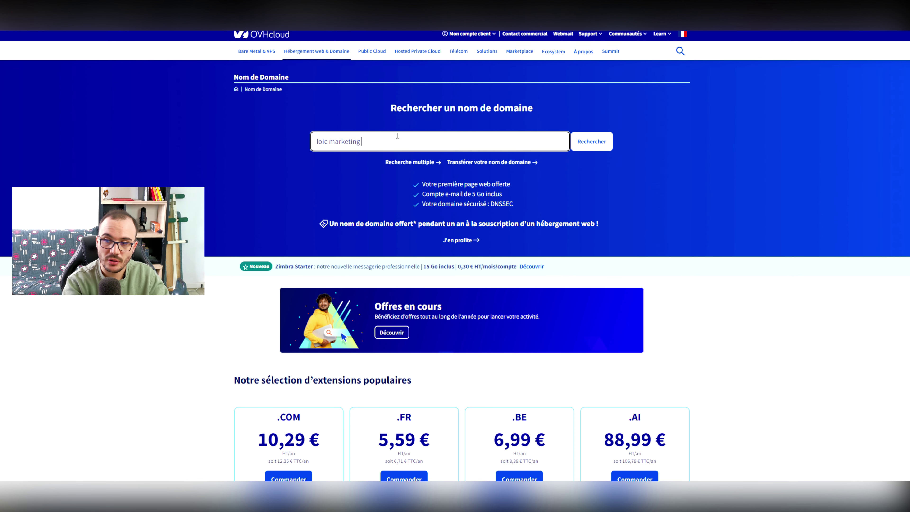
{"action": "type", "text": " .fr"}
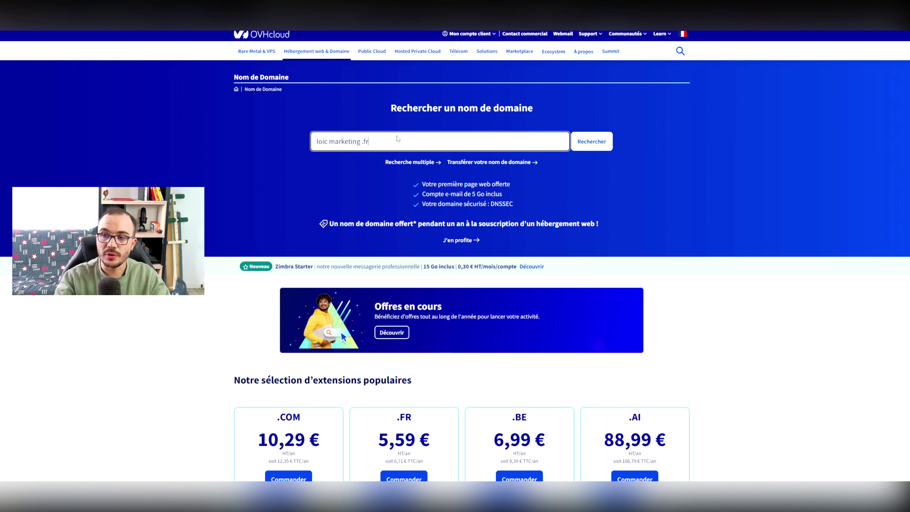
{"action": "key", "text": "Return"}
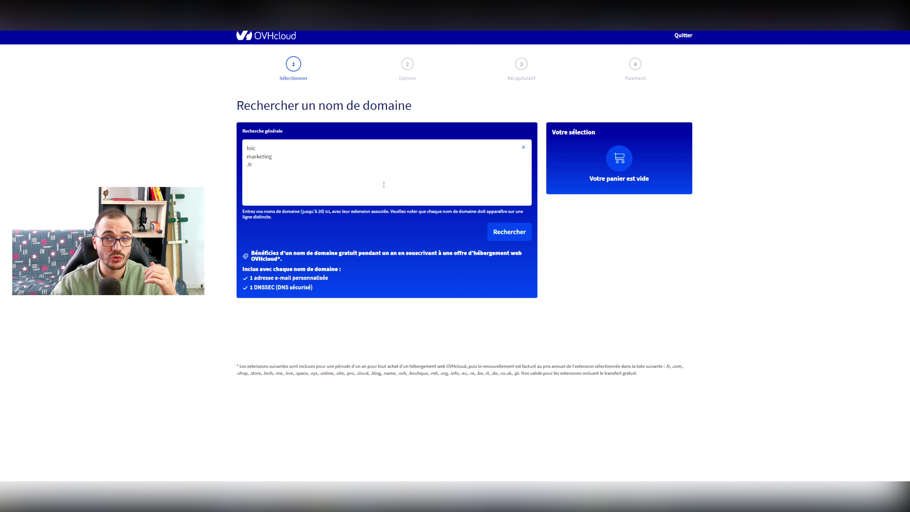
- Quit the unfinished domain order and return to the OVHcloud home page
{"action": "left_click", "coordinate": [275, 41]}
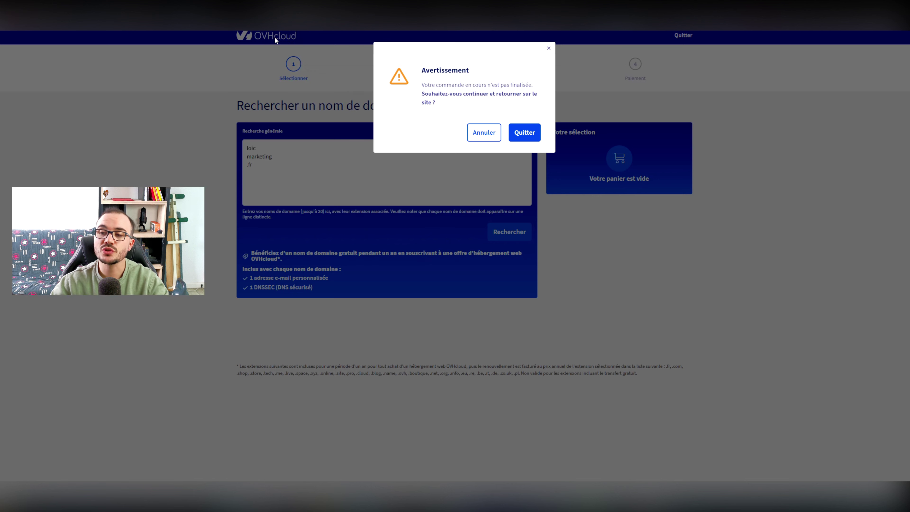
{"action": "left_click", "coordinate": [484, 134]}
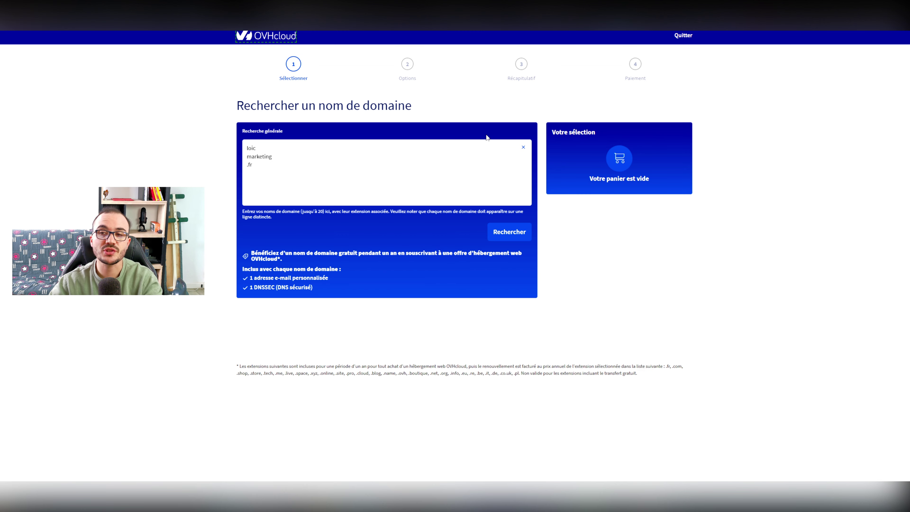
{"action": "left_click", "coordinate": [264, 38]}
{"action": "left_click", "coordinate": [525, 133]}
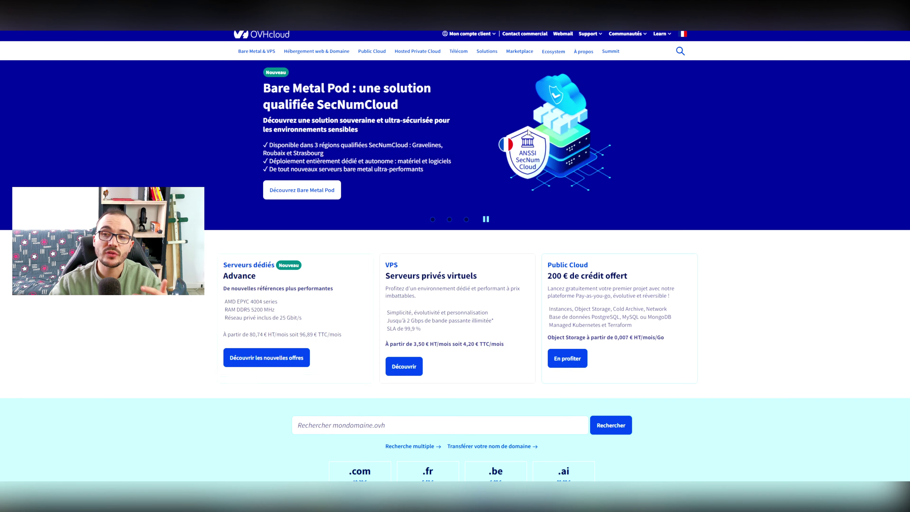
- Enter the OVHcloud customer area through the account's invoices and open the DNS zone of loicmarketing.fr
{"action": "left_click", "coordinate": [659, 33]}
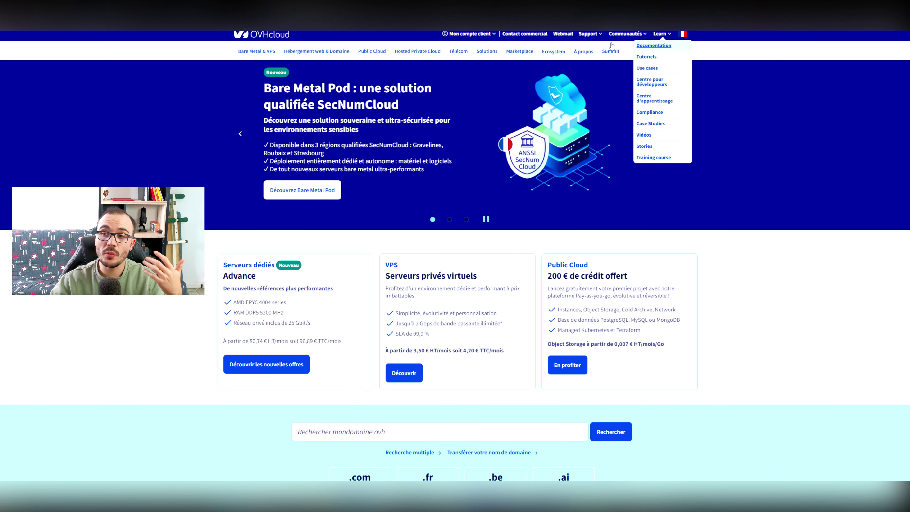
{"action": "left_click", "coordinate": [469, 34]}
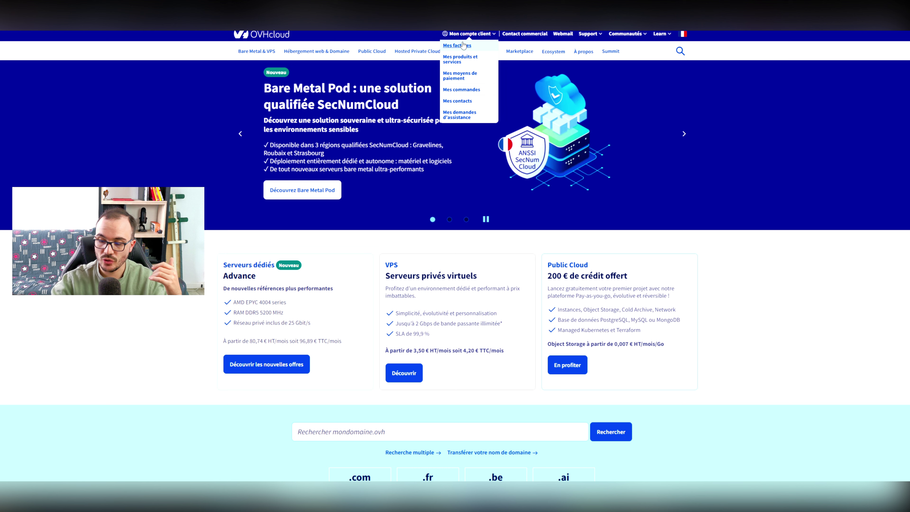
{"action": "left_click", "coordinate": [463, 46]}
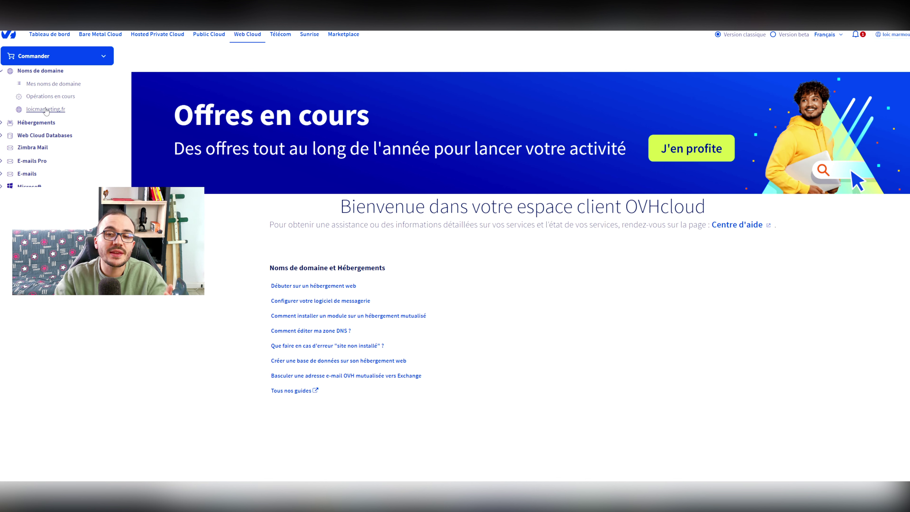
{"action": "left_click", "coordinate": [46, 109]}
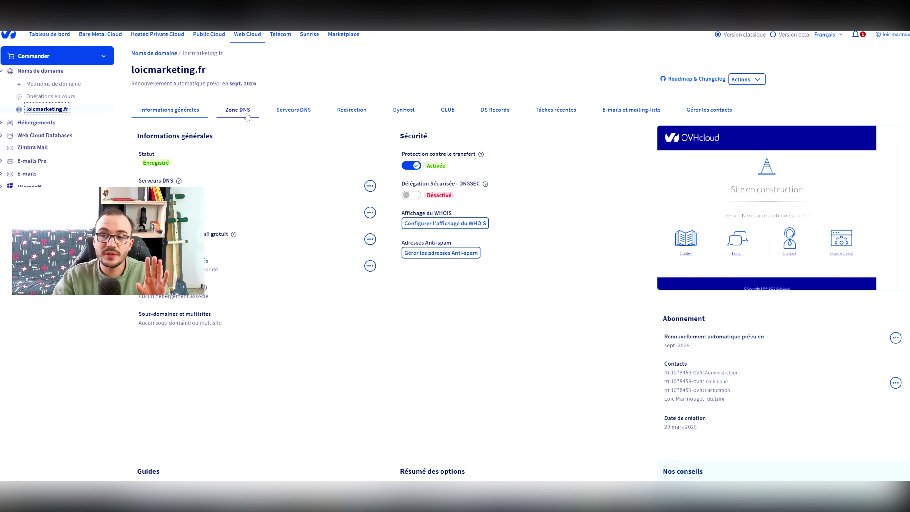
{"action": "left_click", "coordinate": [237, 110]}
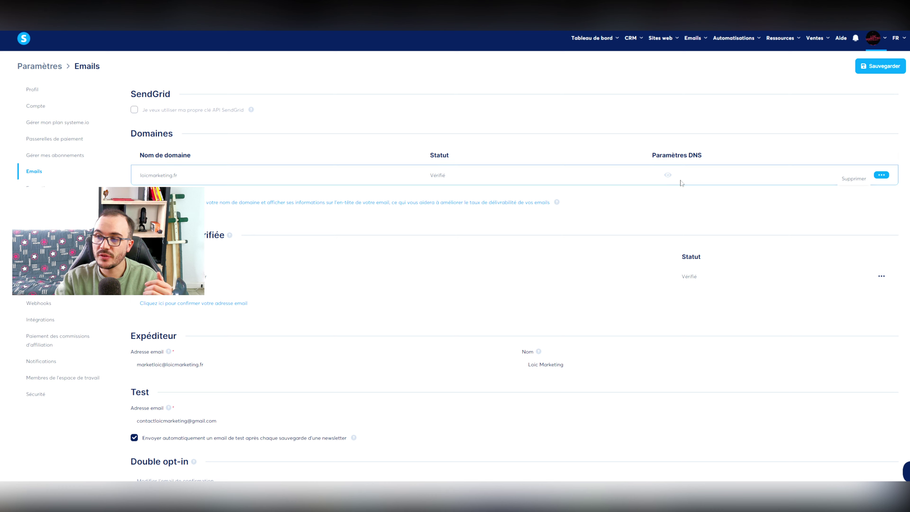
- Display the domain's DNS authentication records in Systeme.io and start a new CNAME entry in the OVHcloud DNS zone
{"action": "left_click", "coordinate": [668, 175]}
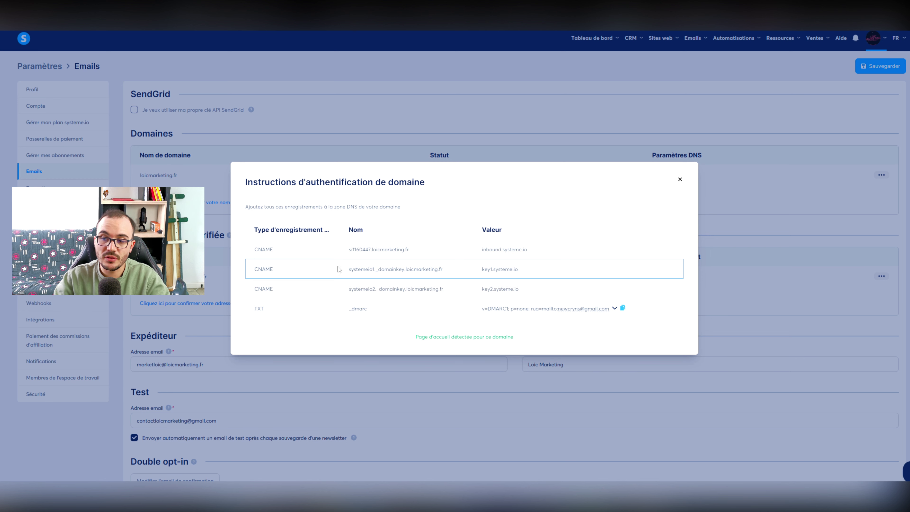
{"action": "left_click_drag", "start_coordinate": [349, 249], "coordinate": [416, 249]}
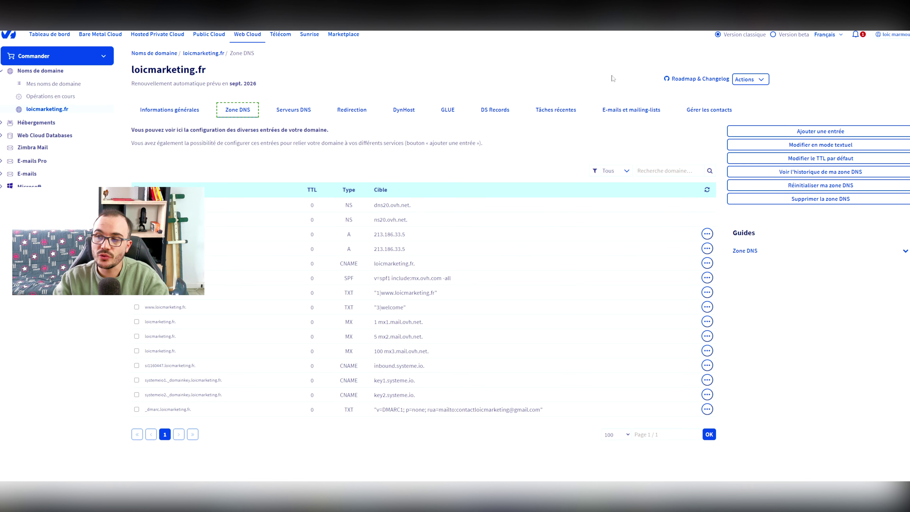
{"action": "left_click", "coordinate": [801, 132]}
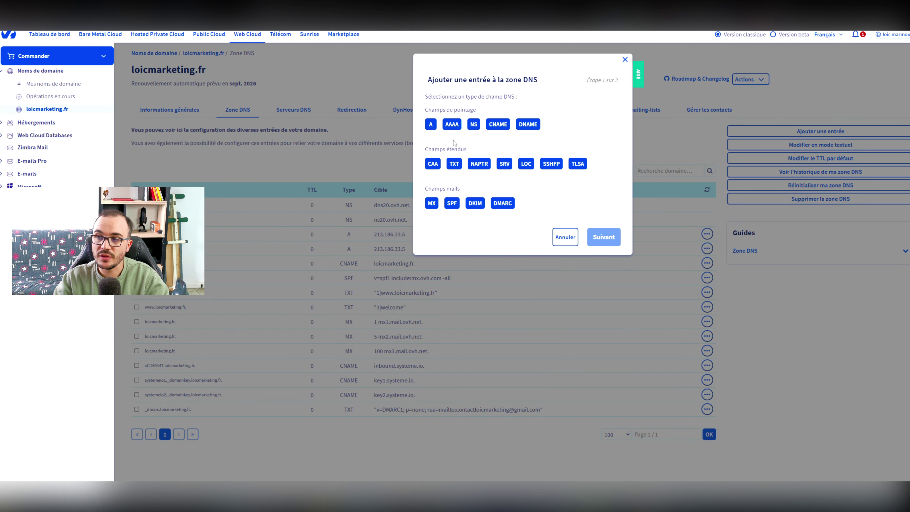
{"action": "left_click", "coordinate": [501, 126]}
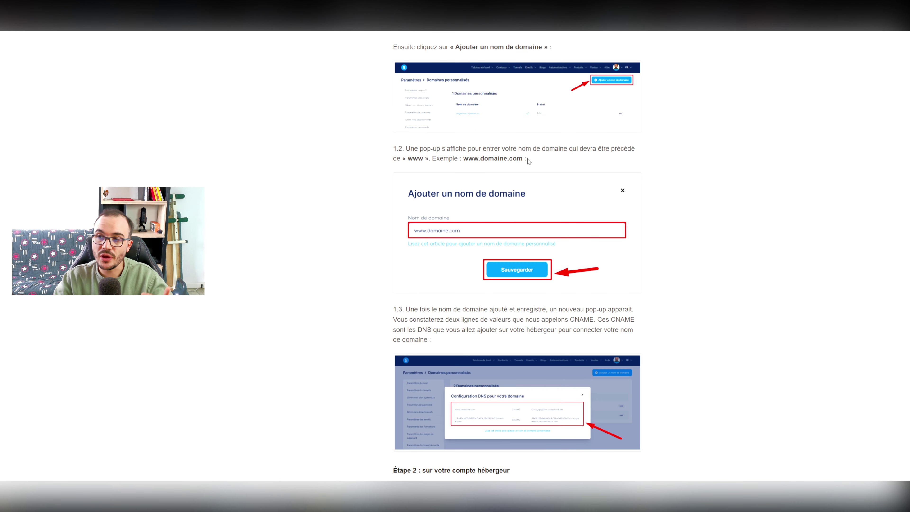
- Examine the help article's enlarged example of the CNAME records for connecting a custom domain
{"action": "scroll", "coordinate": [500, 231], "scroll_direction": "down", "scroll_amount": 4}
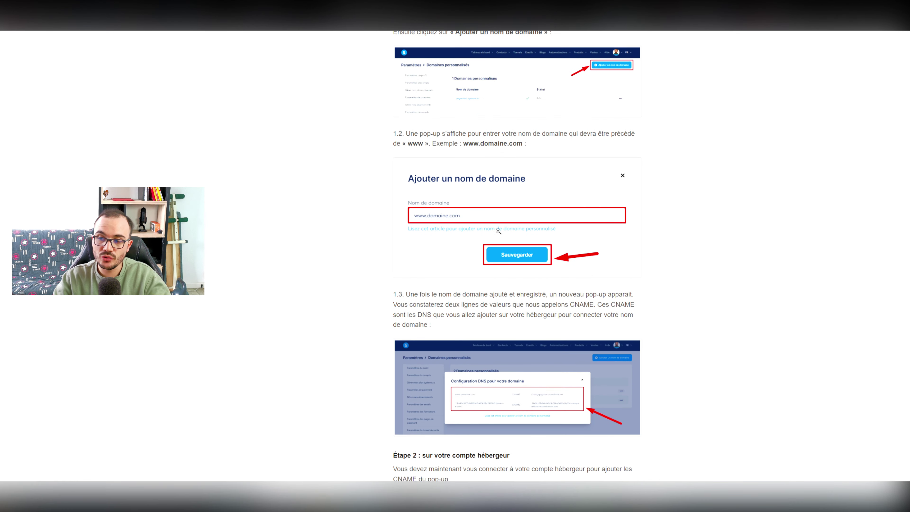
{"action": "left_click", "coordinate": [485, 260]}
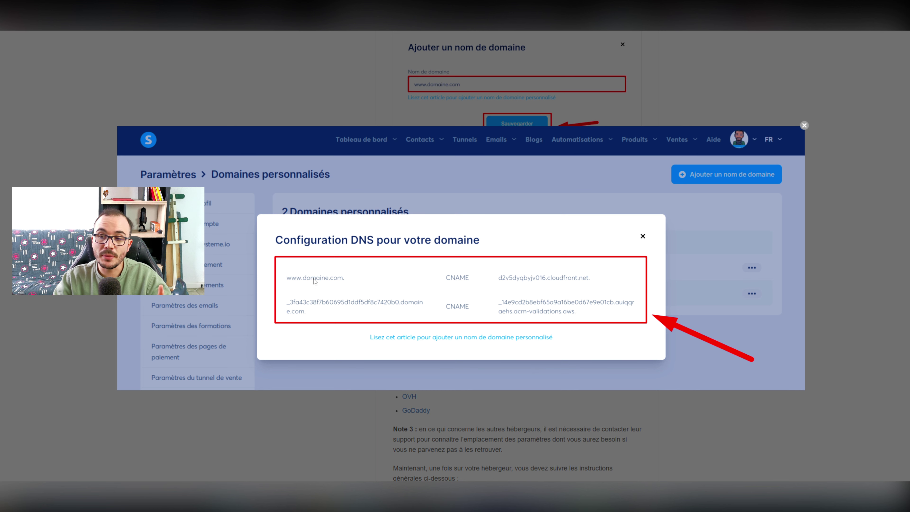
{"action": "left_click", "coordinate": [650, 418]}
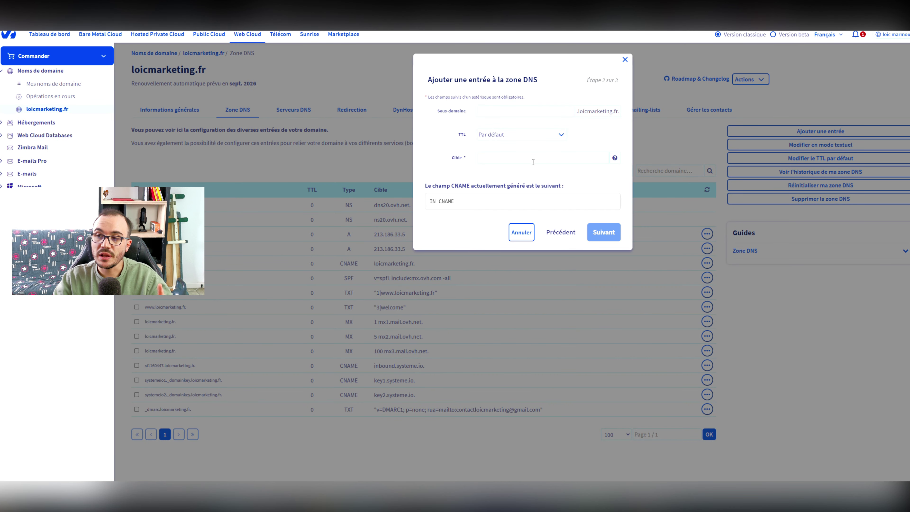
- Copy the part before the domain from the first CNAME name in Systeme.io and paste it as the new OVHcloud entry's subdomain
{"action": "left_click", "coordinate": [532, 156]}
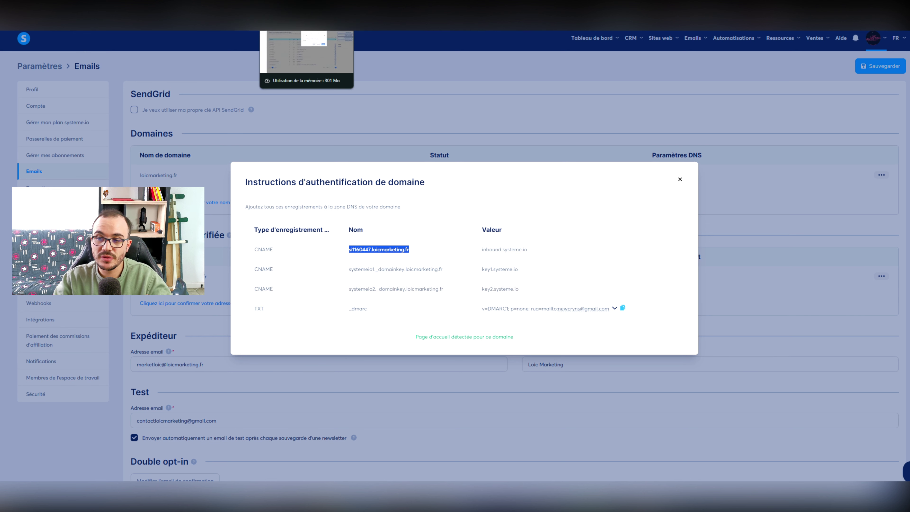
{"action": "key", "text": "ctrl+Tab"}
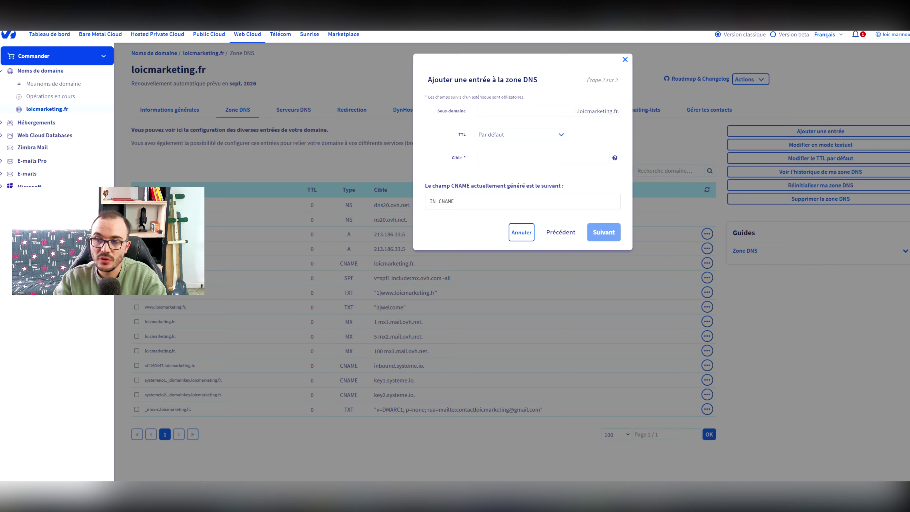
{"action": "key", "text": "ctrl+shift+Tab"}
{"action": "left_click", "coordinate": [367, 253]}
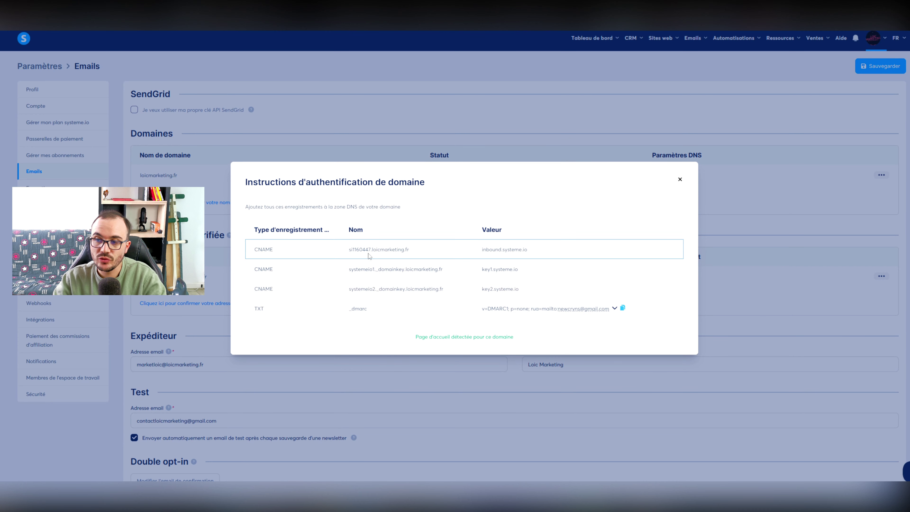
{"action": "left_click_drag", "start_coordinate": [351, 248], "coordinate": [370, 248]}
{"action": "right_click", "coordinate": [371, 248]}
{"action": "left_click", "coordinate": [383, 258]}
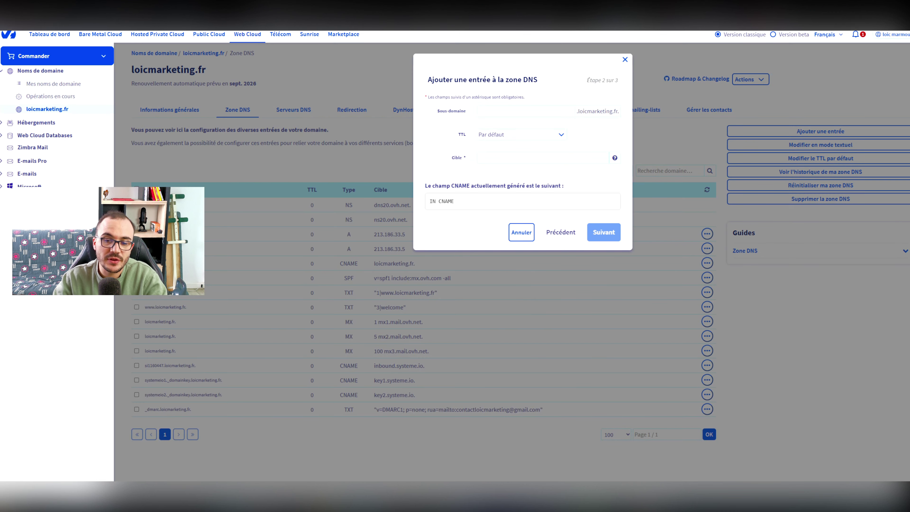
{"action": "left_click", "coordinate": [486, 111]}
{"action": "right_click", "coordinate": [486, 111]}
{"action": "left_click", "coordinate": [509, 185]}
- Copy the first CNAME value inbound.systeme.io from Systeme.io, set it as the OVHcloud entry's target and proceed to the entry's confirmation stage
{"action": "left_click", "coordinate": [492, 159]}
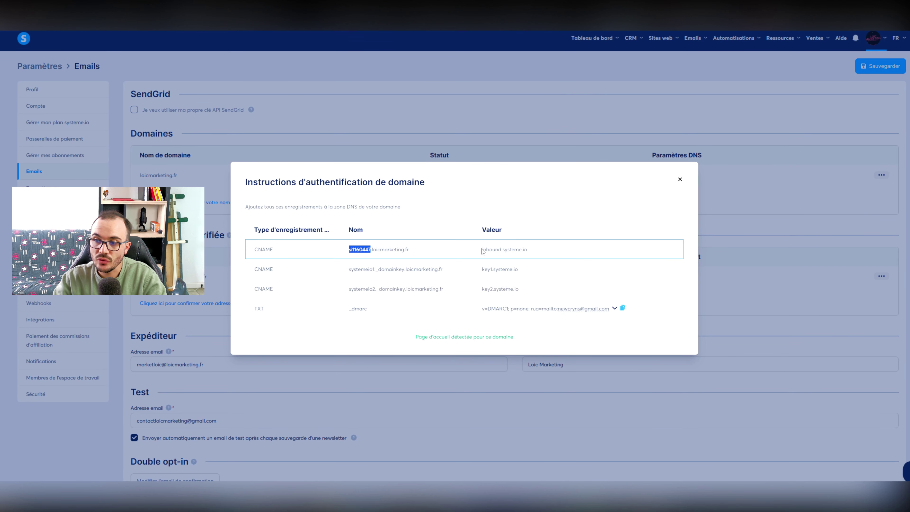
{"action": "left_click_drag", "start_coordinate": [481, 249], "coordinate": [529, 250]}
{"action": "right_click", "coordinate": [526, 249]}
{"action": "left_click", "coordinate": [538, 256]}
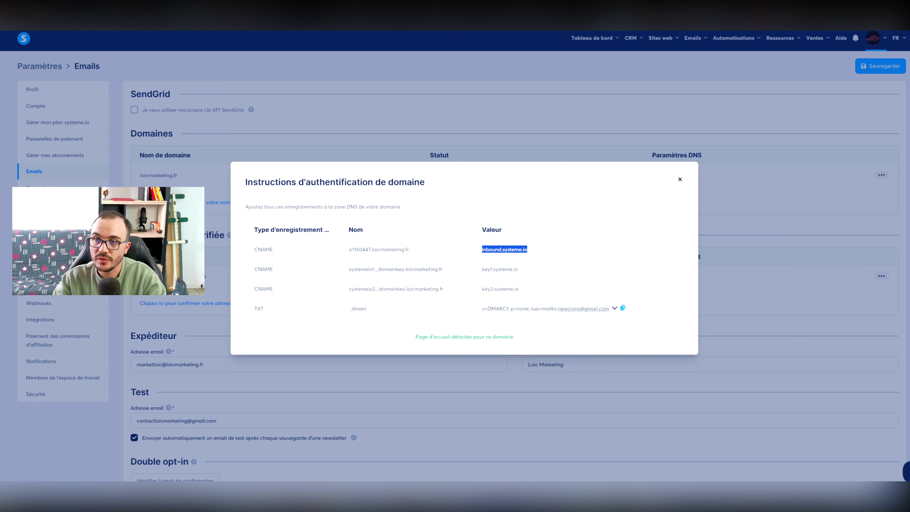
{"action": "key", "text": "alt+Tab"}
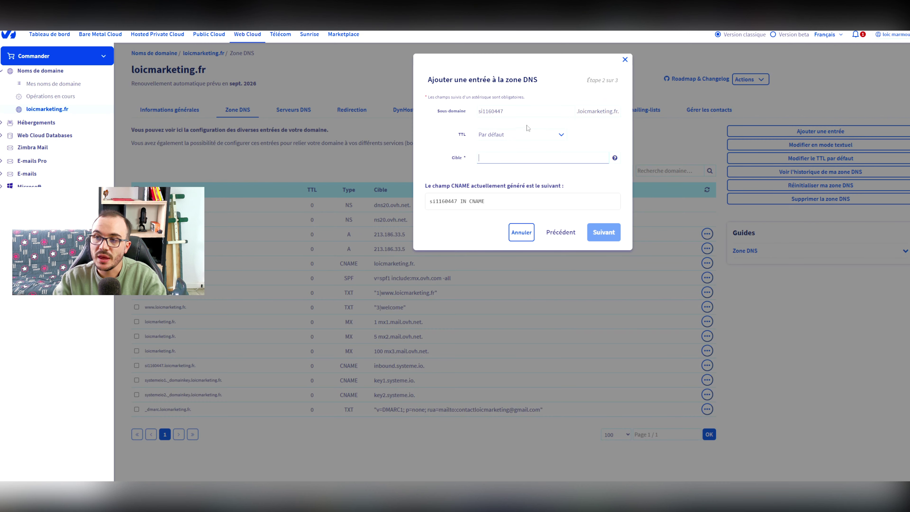
{"action": "right_click", "coordinate": [496, 166]}
{"action": "left_click", "coordinate": [480, 162]}
{"action": "right_click", "coordinate": [486, 162]}
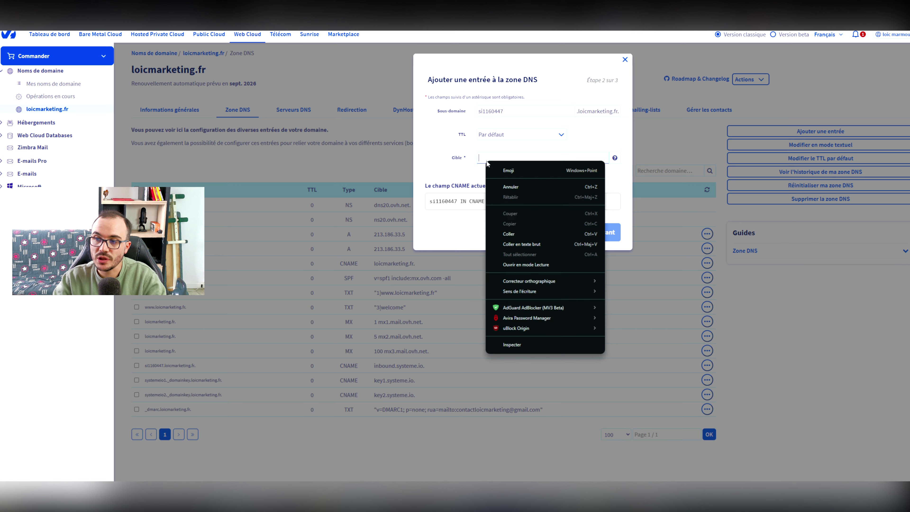
{"action": "left_click", "coordinate": [524, 234]}
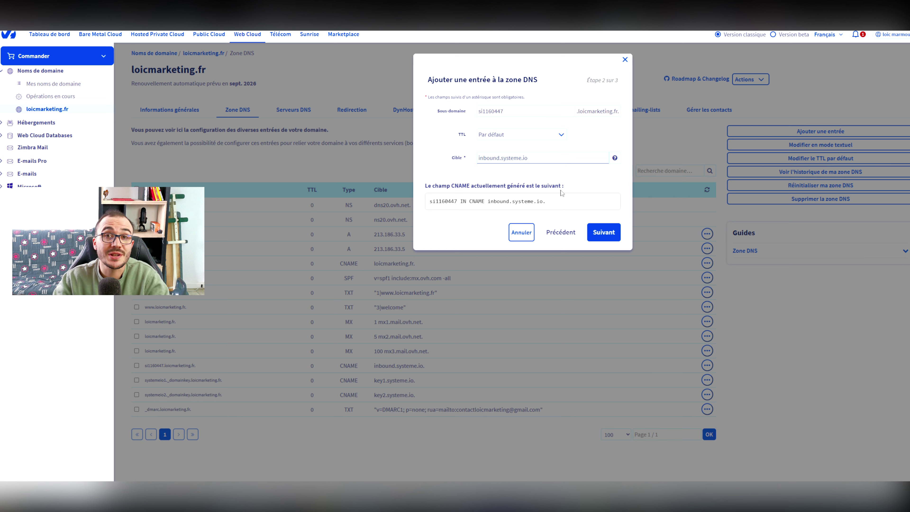
{"action": "left_click", "coordinate": [596, 230]}
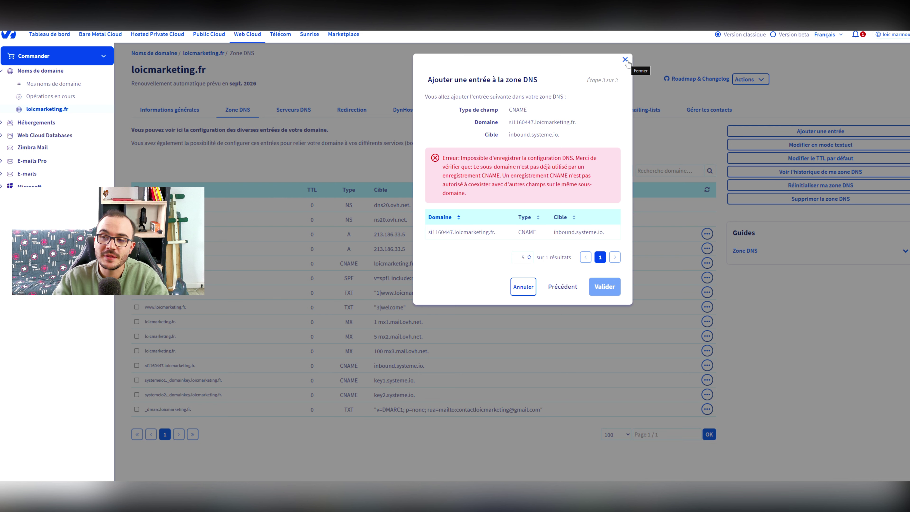
- Discard the new OVHcloud DNS entry and review the authentication records, verification statuses and sender settings in Systeme.io's email settings
{"action": "left_click", "coordinate": [625, 60]}
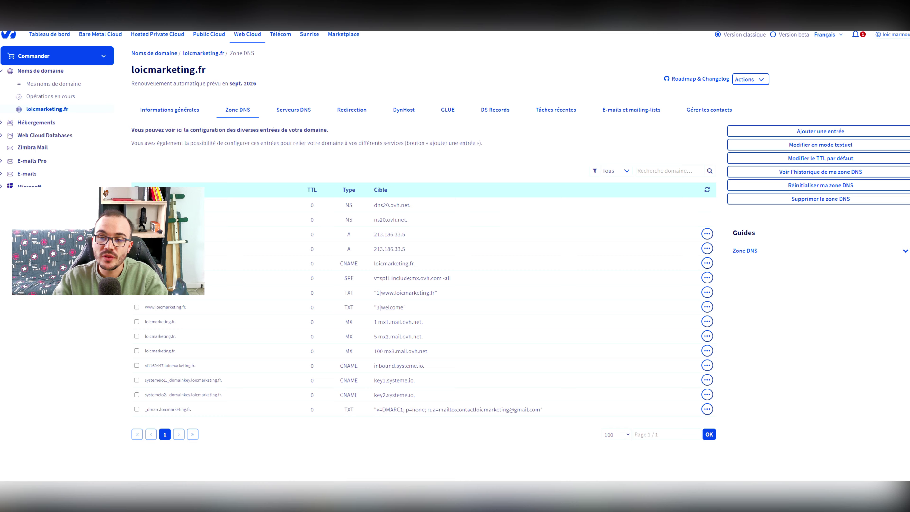
{"action": "left_click", "coordinate": [323, 11]}
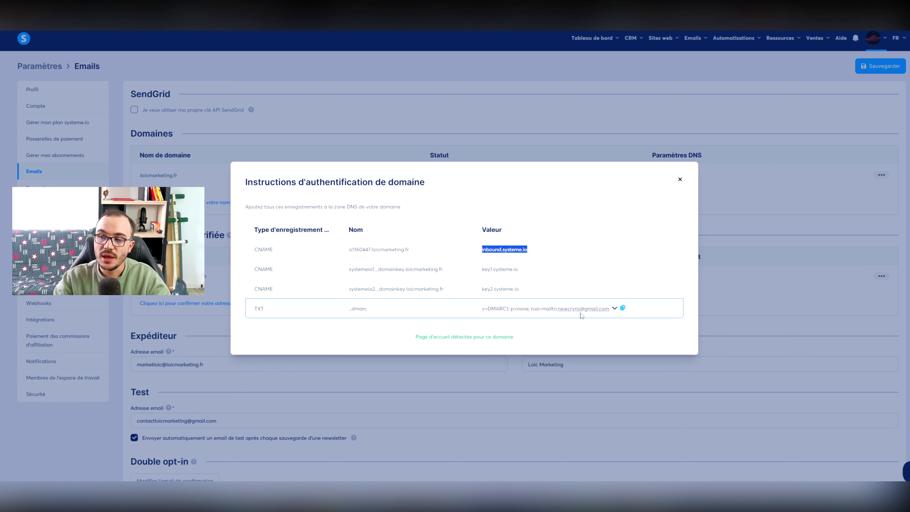
{"action": "left_click", "coordinate": [680, 179]}
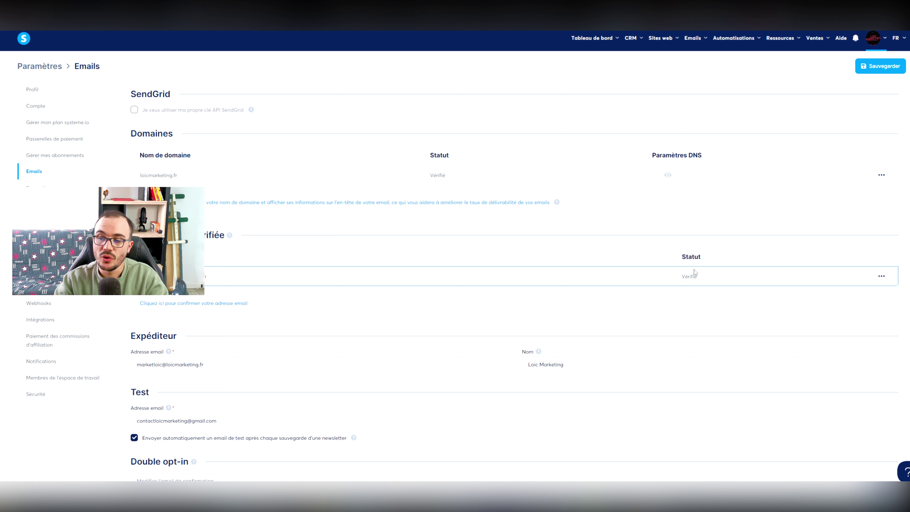
{"action": "scroll", "coordinate": [694, 269], "scroll_direction": "down", "scroll_amount": 5}
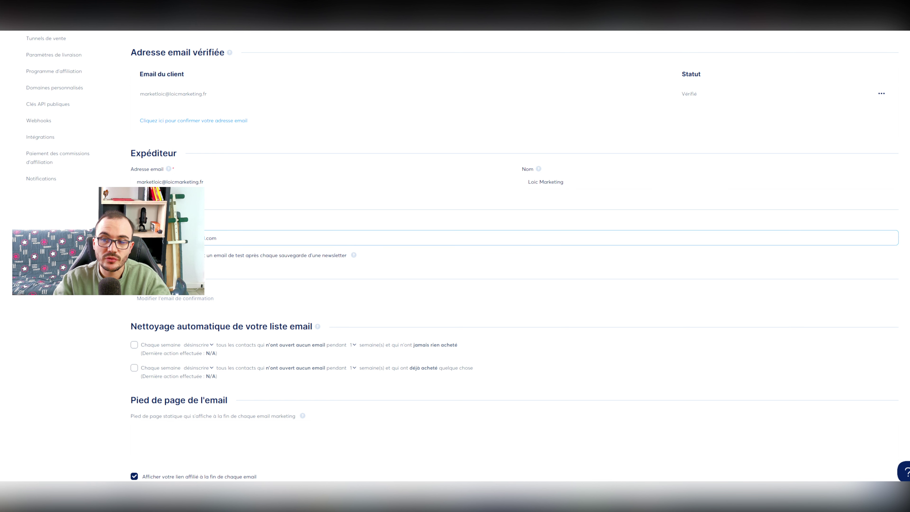
{"action": "scroll", "coordinate": [215, 255], "scroll_direction": "down", "scroll_amount": 2}
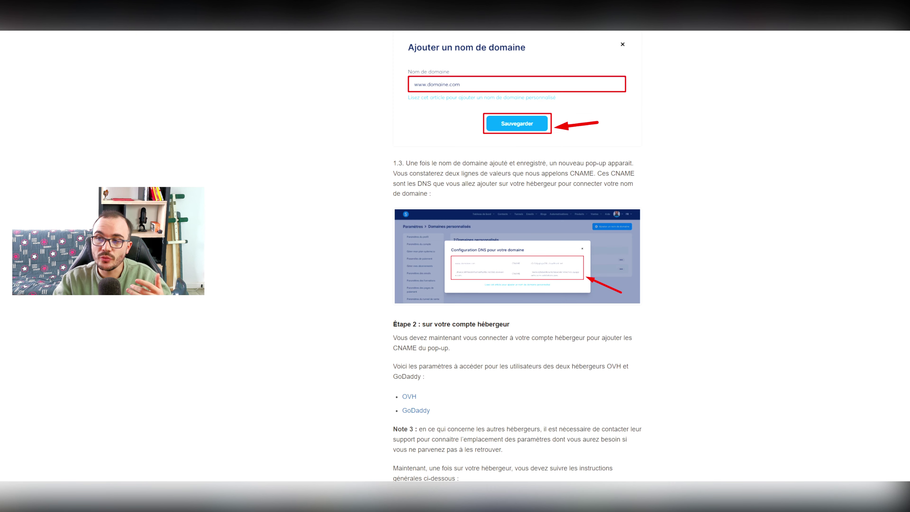
- Examine the help article's sections on checking CNAME records with dnschecker.org, creating a redirection and the important remarks
{"action": "scroll", "coordinate": [486, 291], "scroll_direction": "down", "scroll_amount": 15}
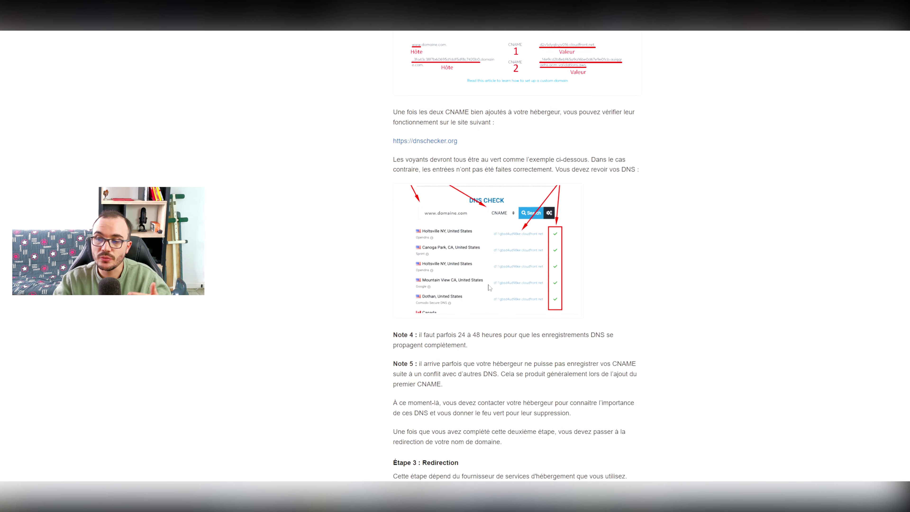
{"action": "scroll", "coordinate": [486, 292], "scroll_direction": "down", "scroll_amount": 14}
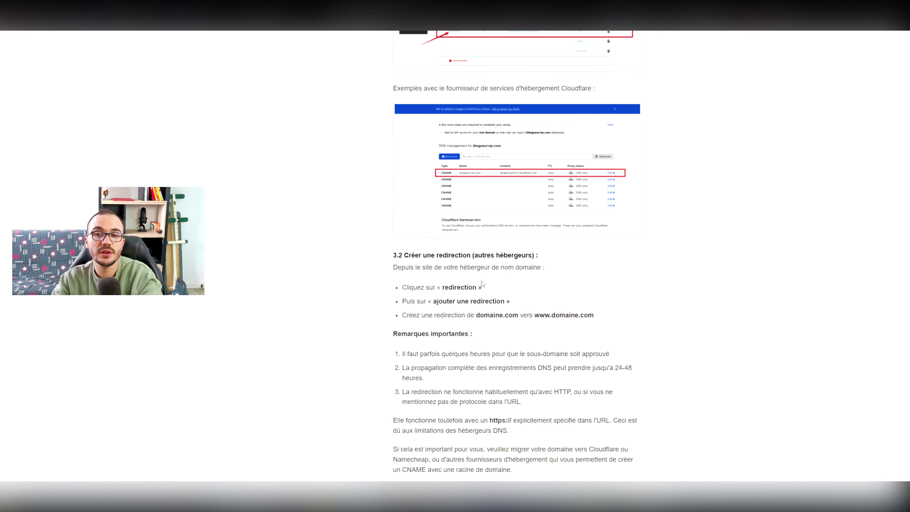
{"action": "scroll", "coordinate": [481, 283], "scroll_direction": "down", "scroll_amount": 5}
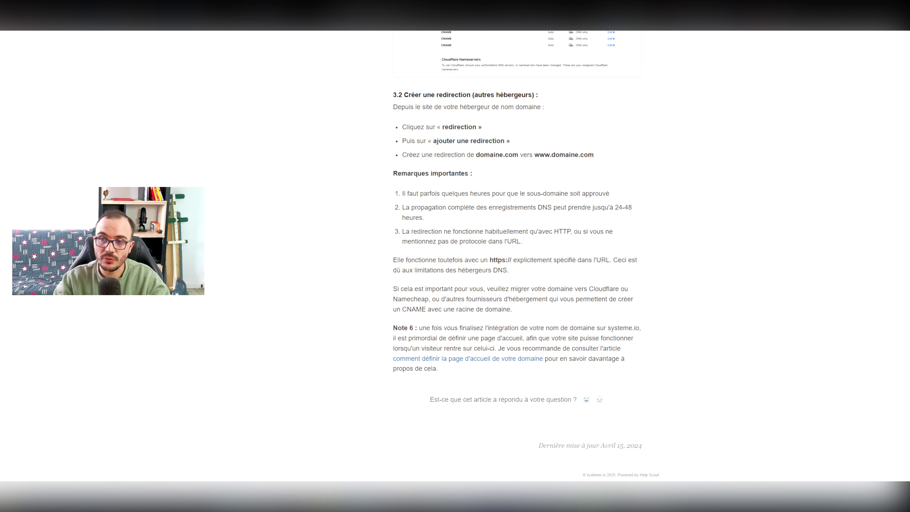
{"action": "scroll", "coordinate": [605, 321], "scroll_direction": "up", "scroll_amount": 15}
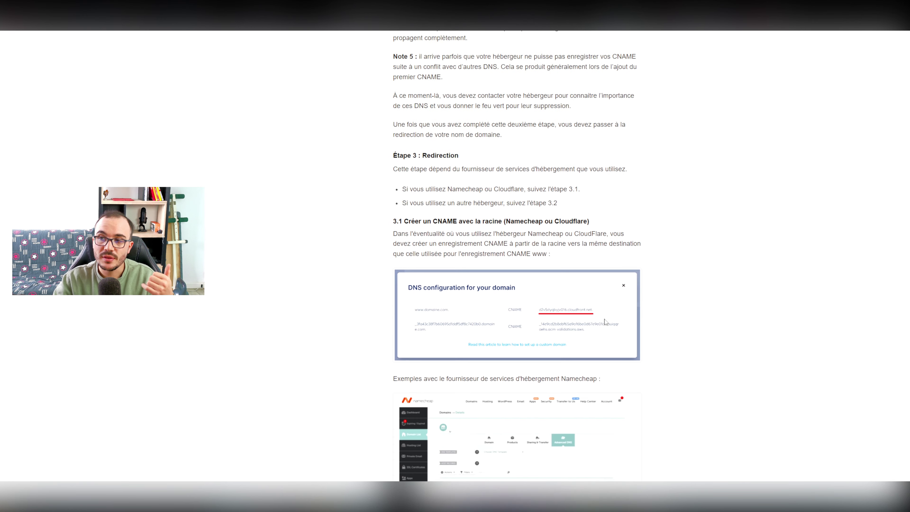
{"action": "scroll", "coordinate": [604, 321], "scroll_direction": "up", "scroll_amount": 3}
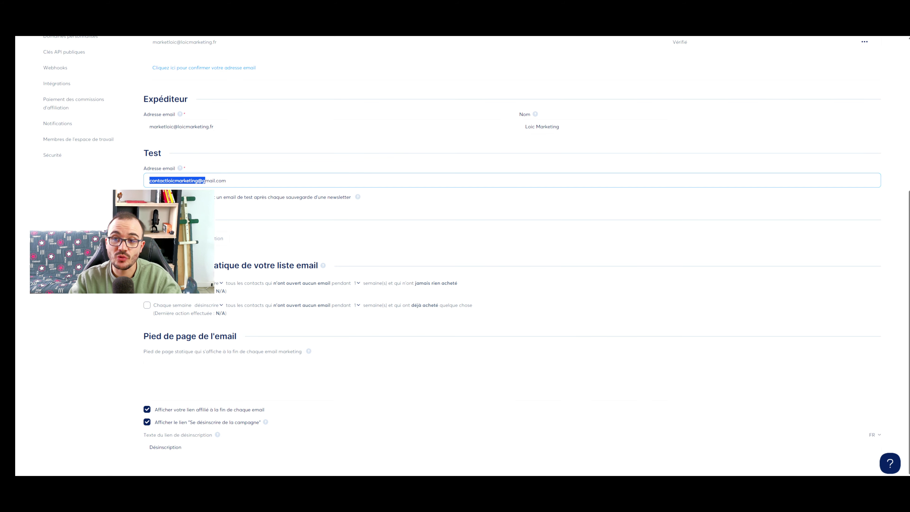
- Display the domain's DNS authentication records in Systeme.io again and copy the full name of the first CNAME record
{"action": "scroll", "coordinate": [263, 160], "scroll_direction": "up", "scroll_amount": 6}
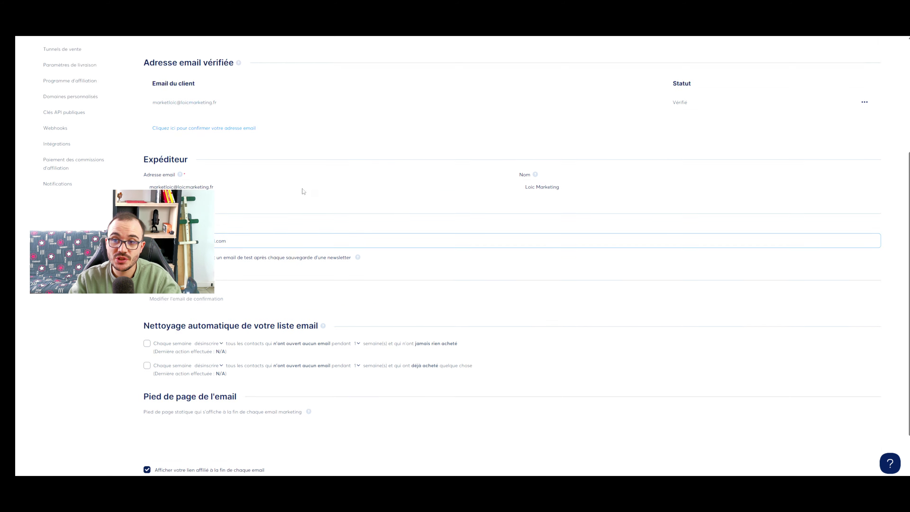
{"action": "left_click", "coordinate": [660, 178]}
{"action": "left_click_drag", "start_coordinate": [353, 250], "coordinate": [410, 253]}
{"action": "right_click", "coordinate": [409, 253]}
{"action": "left_click", "coordinate": [412, 255]}
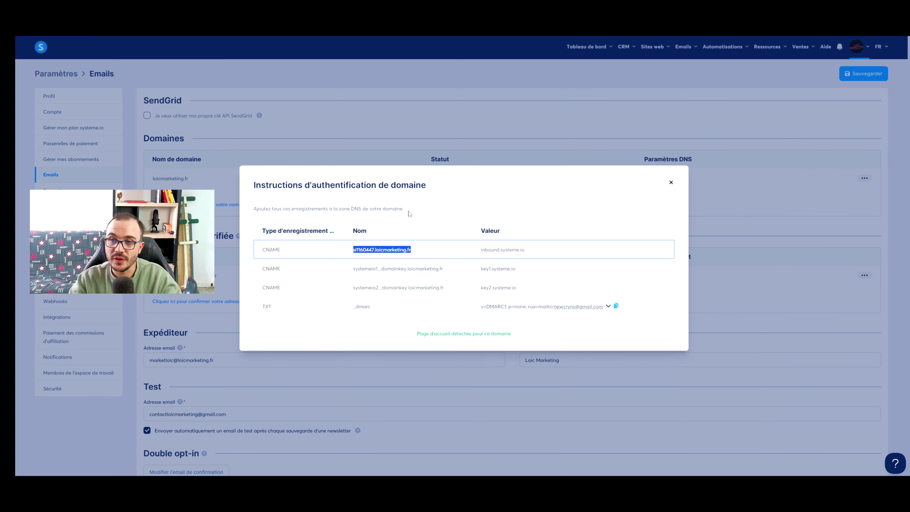
- Switch to DNSChecker, set the record type to CNAME and paste the copied record name as the domain to check
{"action": "key", "text": "ctrl+Tab"}
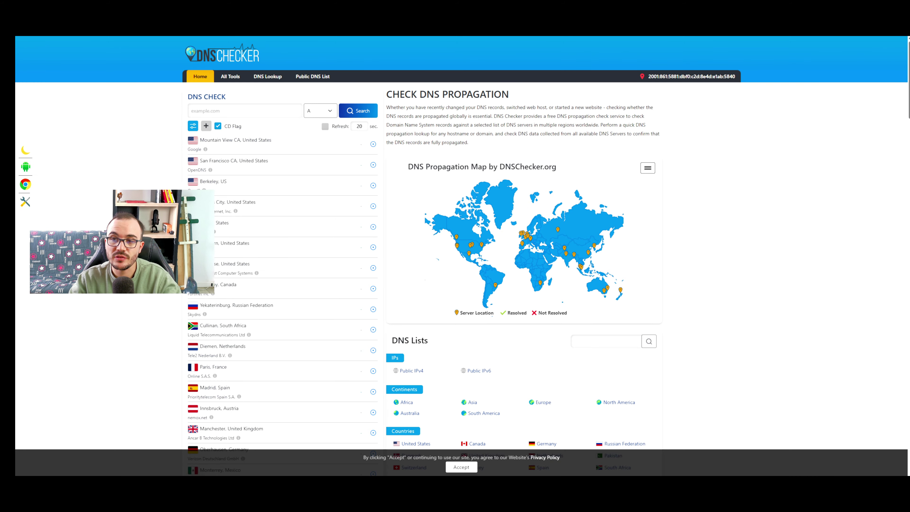
{"action": "left_click", "coordinate": [319, 112]}
{"action": "key", "text": "Escape"}
{"action": "key", "text": "Down"}
{"action": "key", "text": "Down"}
{"action": "right_click", "coordinate": [272, 111]}
{"action": "left_click", "coordinate": [303, 179]}
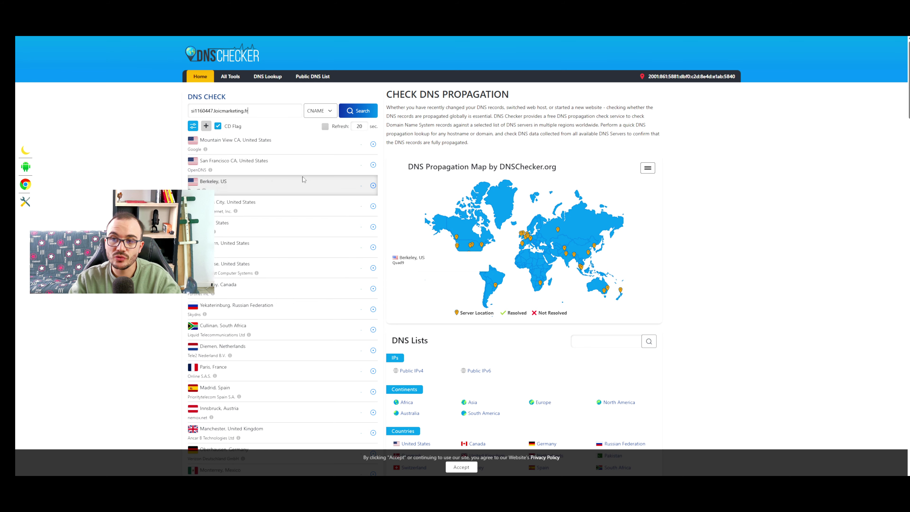